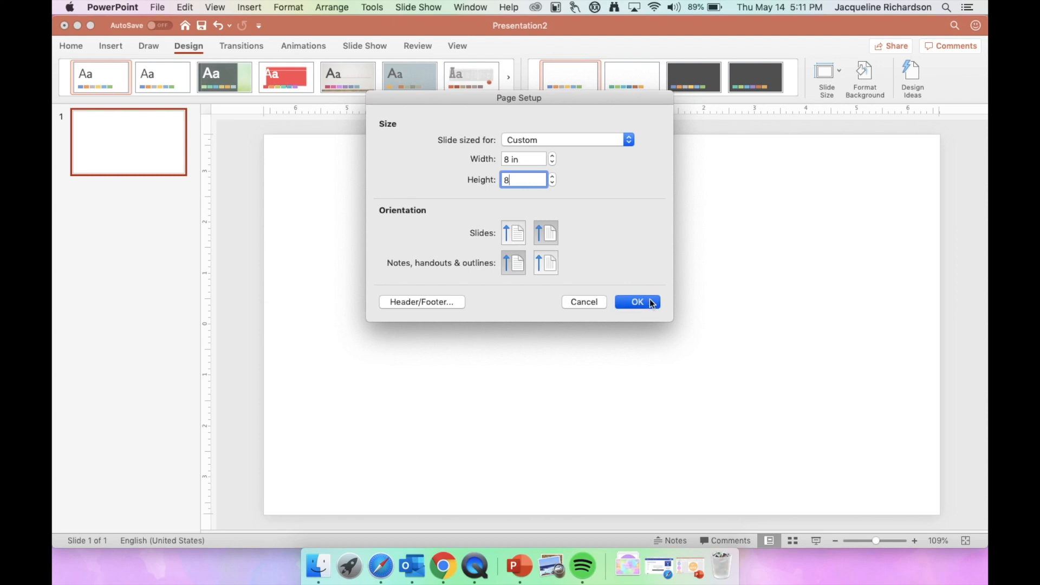
Apply the 8 in by 8 in slide size and insert the purple circle image, enlarged to fill the slide
{"action": "left_click", "coordinate": [684, 211]}
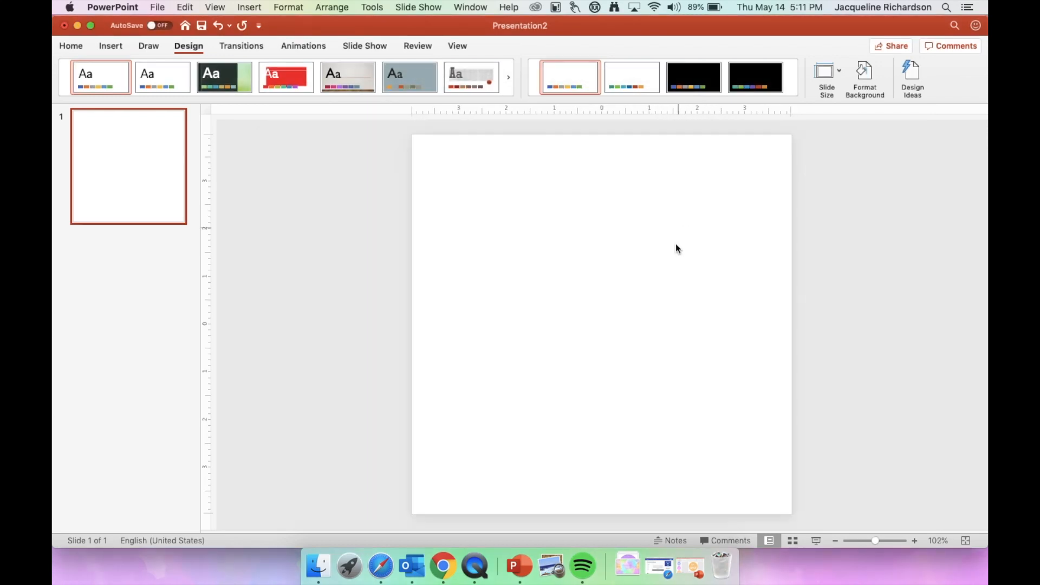
{"action": "left_click", "coordinate": [627, 566]}
{"action": "left_click_drag", "start_coordinate": [635, 484], "coordinate": [570, 336]}
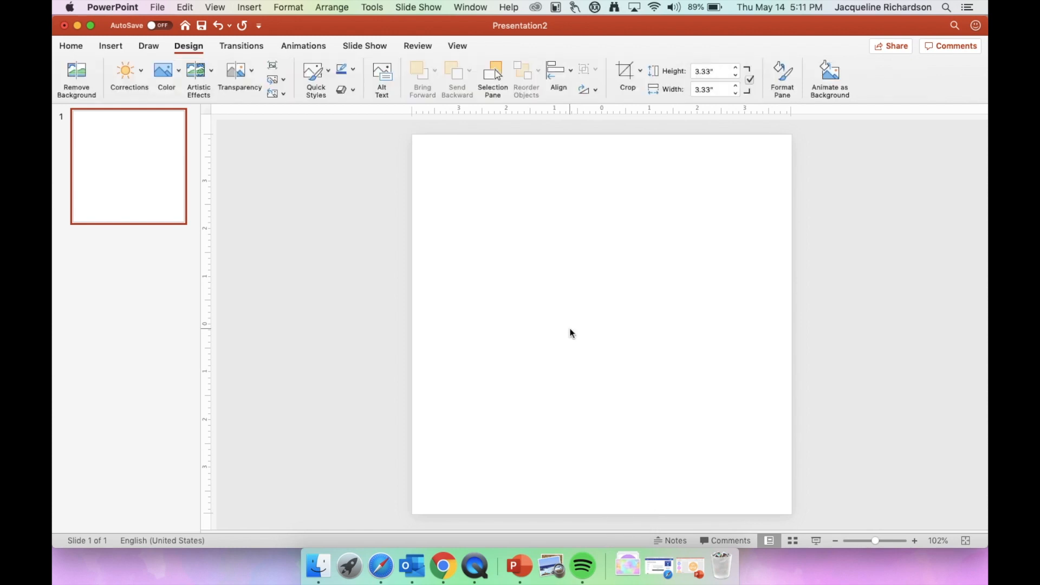
{"action": "left_click_drag", "start_coordinate": [523, 247], "coordinate": [413, 135]}
{"action": "left_click_drag", "start_coordinate": [682, 404], "coordinate": [789, 485]}
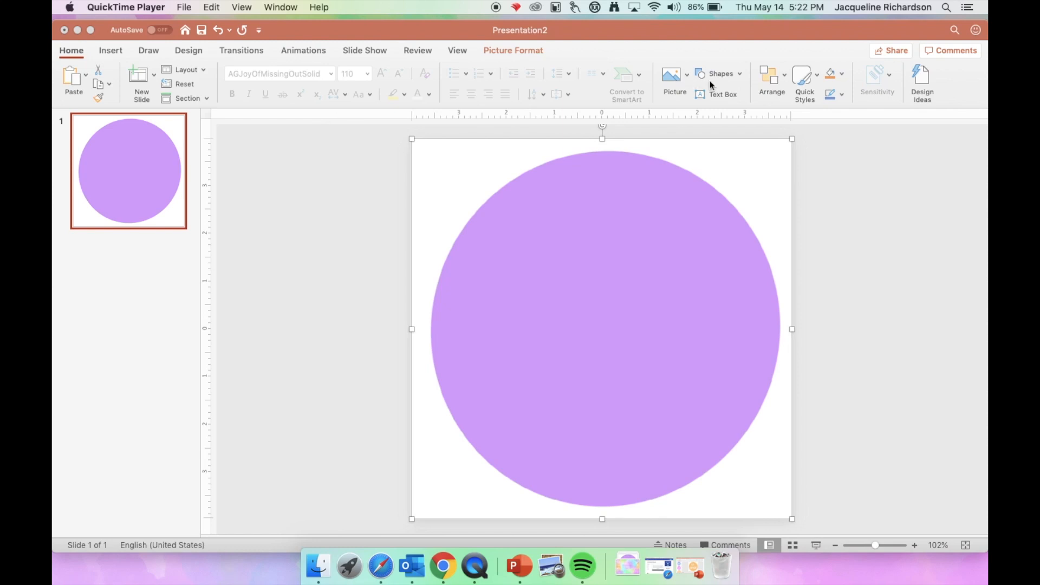
Add a text box across the circle reading SCHOOL THINGS in the AGJoyOfMissingOutSolid font at size 110
{"action": "left_click", "coordinate": [718, 92]}
{"action": "left_click", "coordinate": [718, 92]}
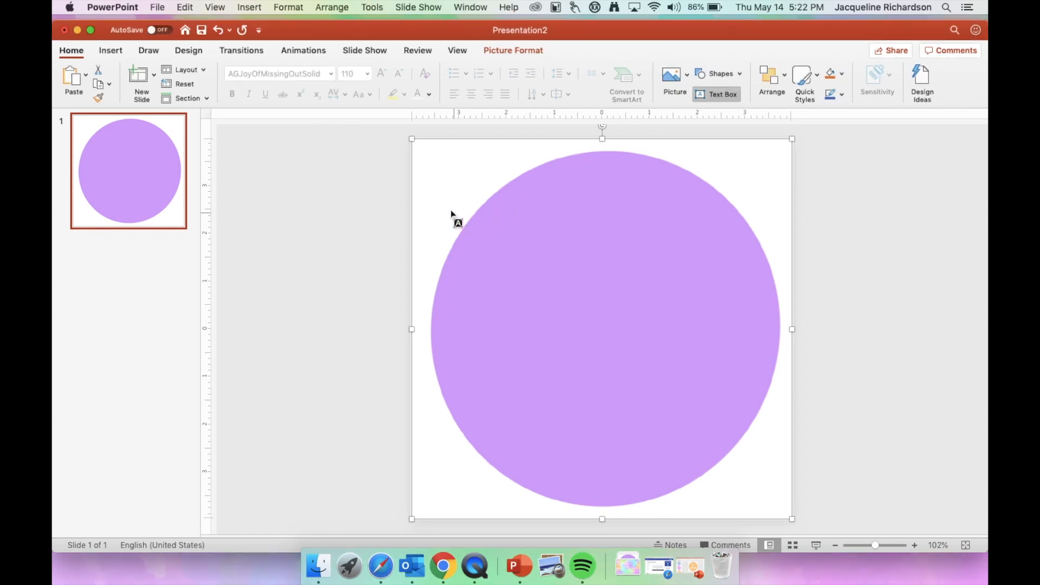
{"action": "left_click_drag", "start_coordinate": [439, 200], "coordinate": [775, 456]}
{"action": "left_click", "coordinate": [331, 73]}
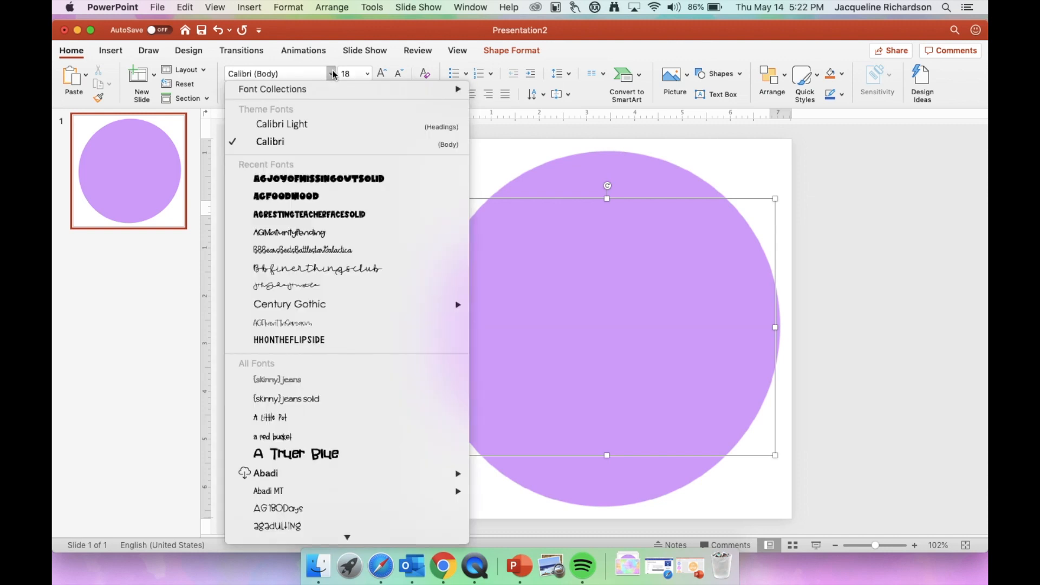
{"action": "left_click", "coordinate": [320, 180]}
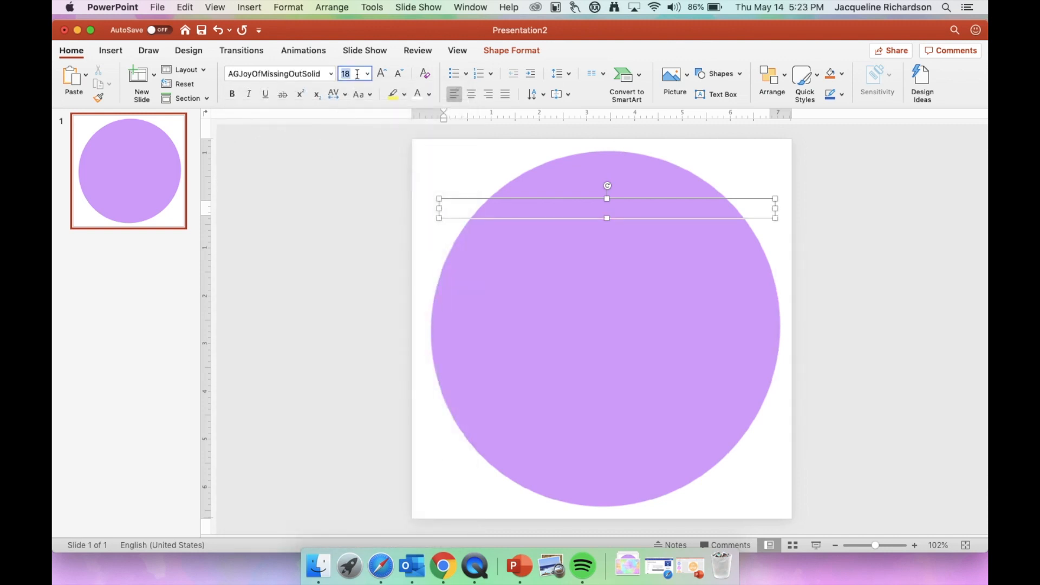
{"action": "type", "text": "110"}
{"action": "key", "text": "Return"}
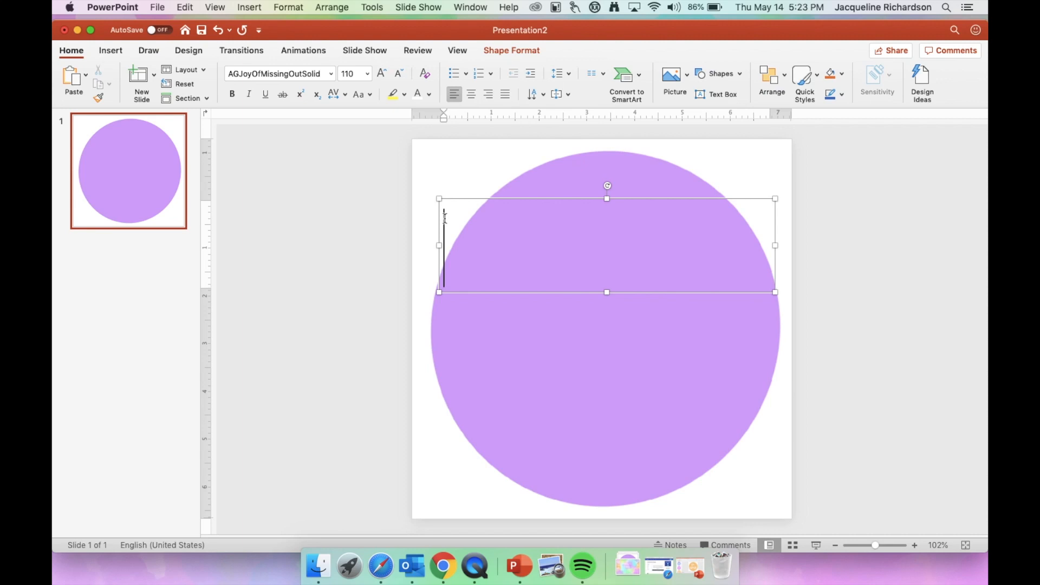
{"action": "type", "text": "SCHOOL"}
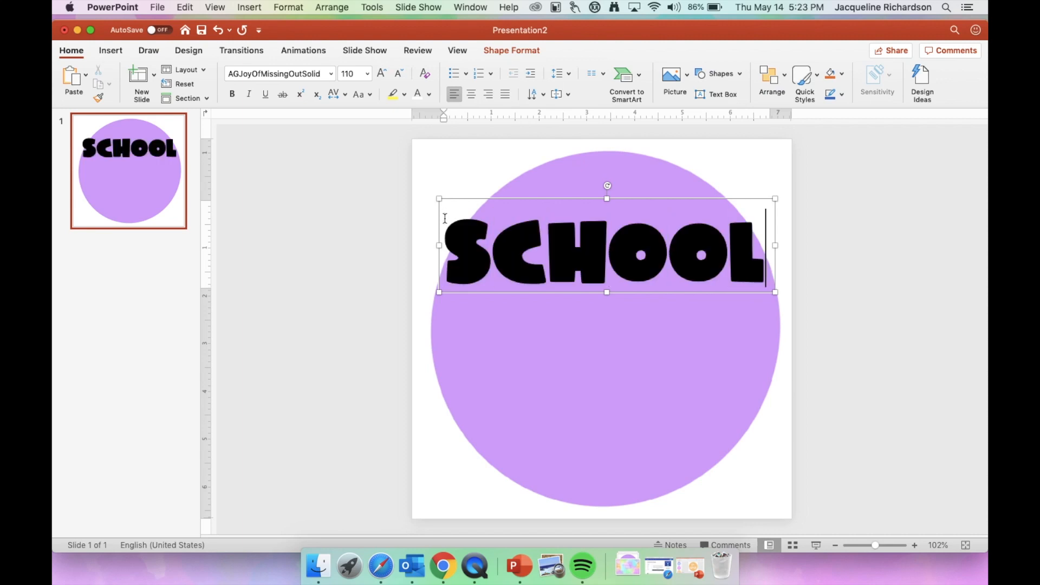
{"action": "type", "text": " THINGS"}
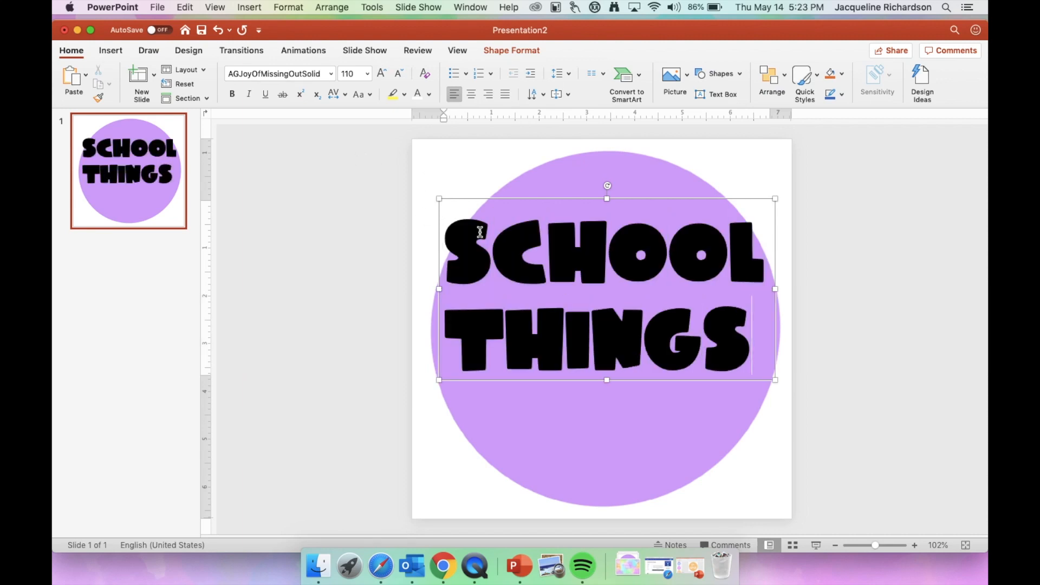
Colour the SCHOOL THINGS text white and move its box down to the middle of the circle
{"action": "left_click_drag", "start_coordinate": [462, 245], "coordinate": [778, 344]}
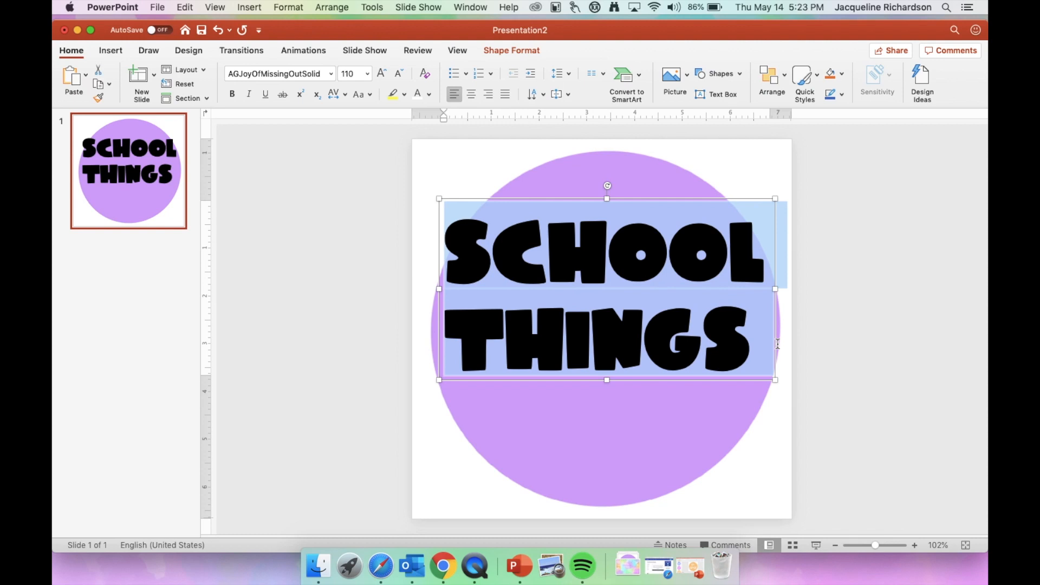
{"action": "left_click", "coordinate": [417, 94]}
{"action": "left_click_drag", "start_coordinate": [676, 201], "coordinate": [679, 240]}
{"action": "left_click", "coordinate": [399, 309]}
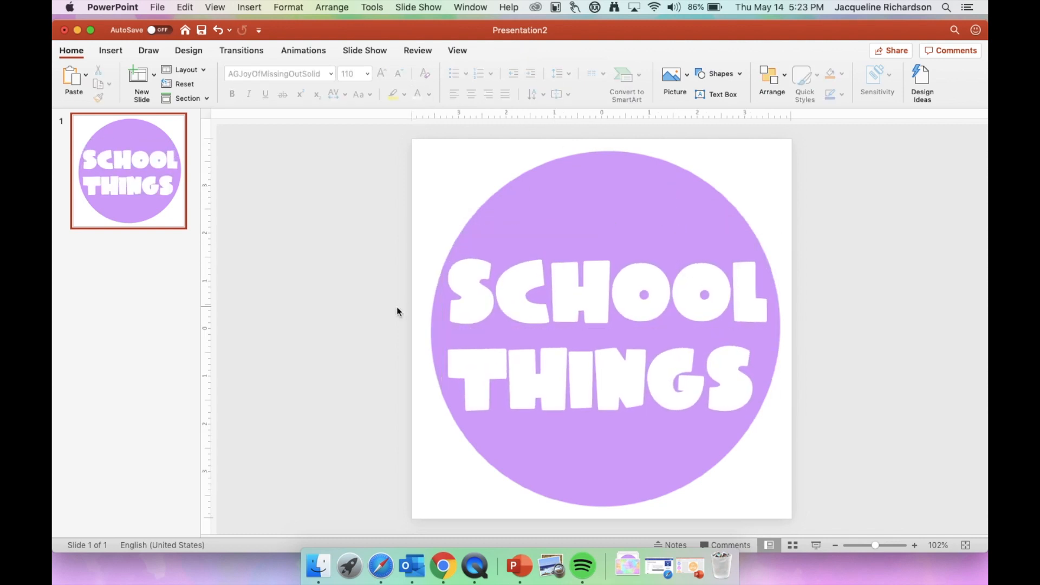
{"action": "left_click", "coordinate": [552, 304]}
{"action": "left_click", "coordinate": [551, 304]}
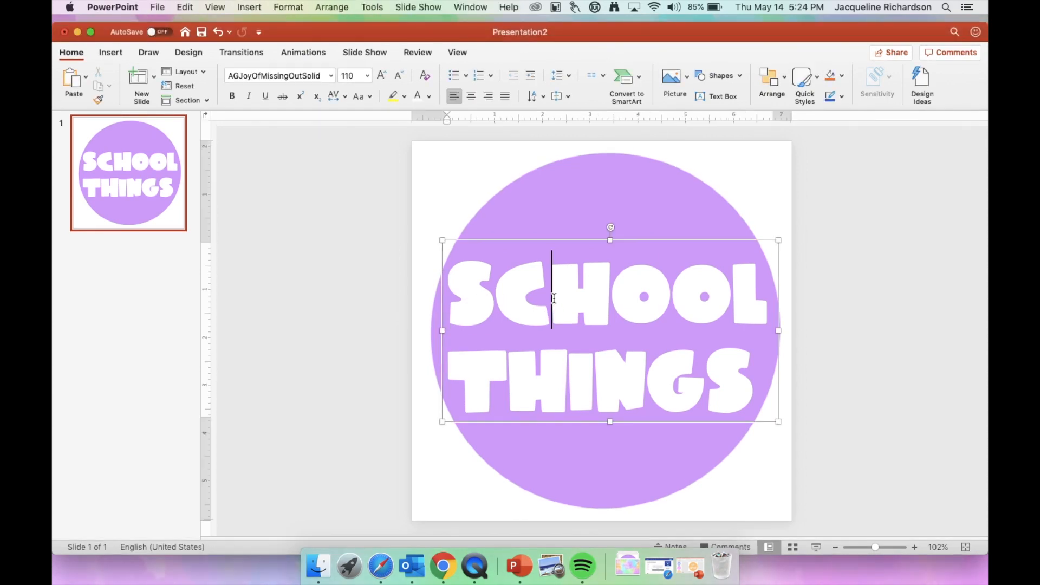
{"action": "left_click", "coordinate": [542, 217]}
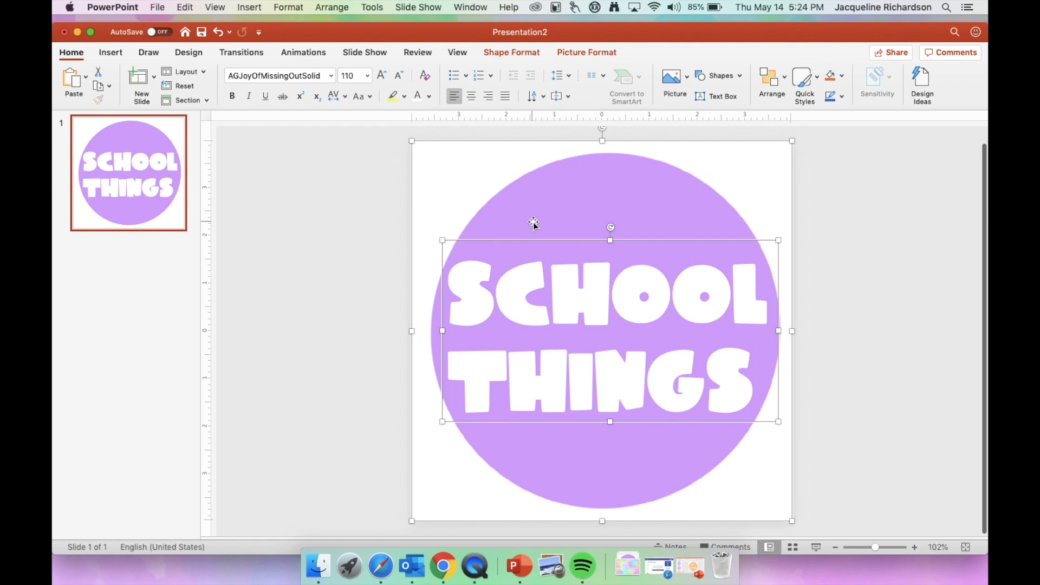
{"action": "left_click", "coordinate": [837, 309]}
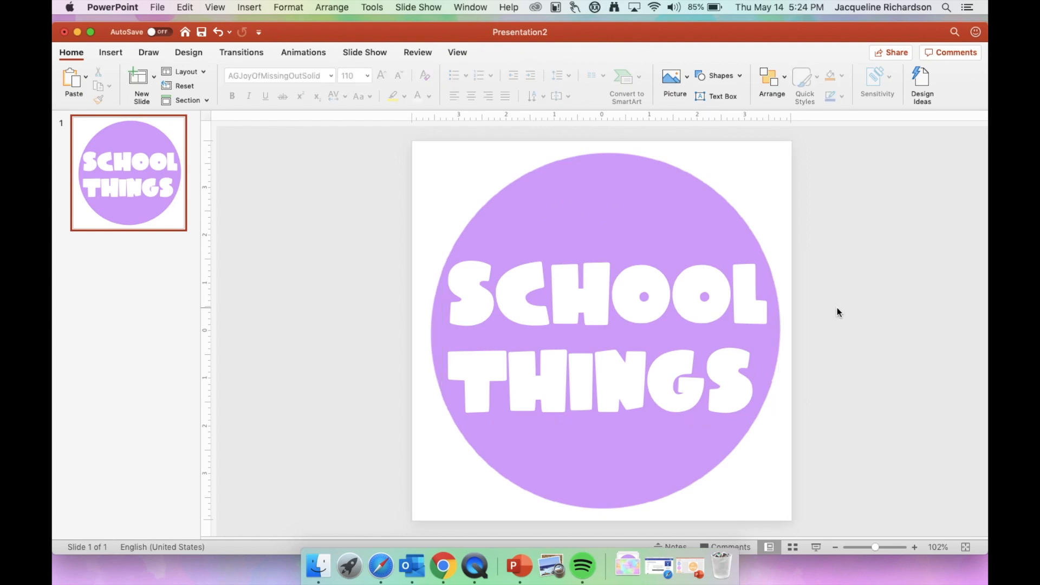
Group the SCHOOL THINGS text box with the purple circle image
{"action": "left_click_drag", "start_coordinate": [389, 133], "coordinate": [818, 532]}
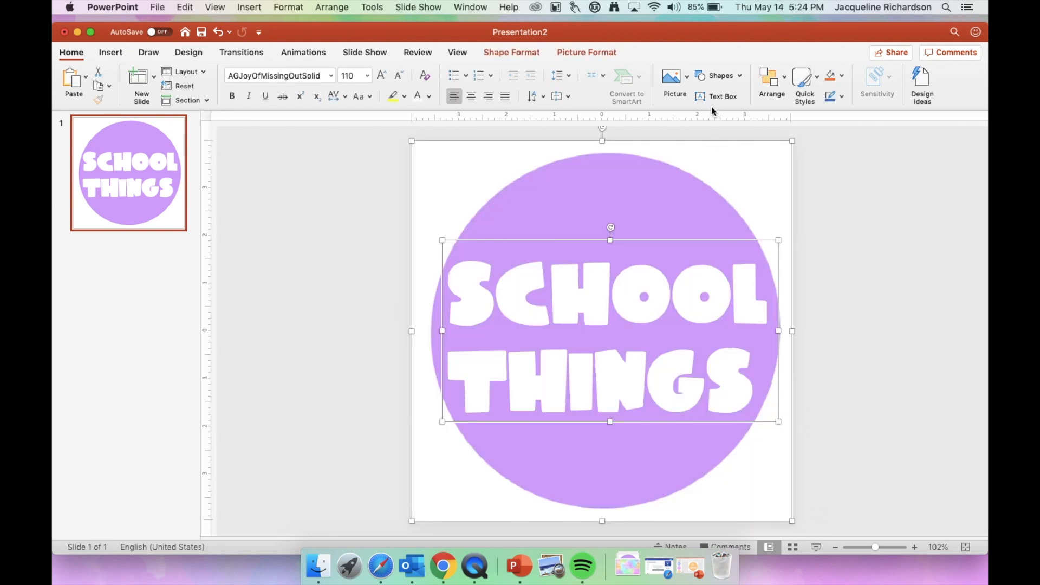
{"action": "left_click", "coordinate": [343, 8]}
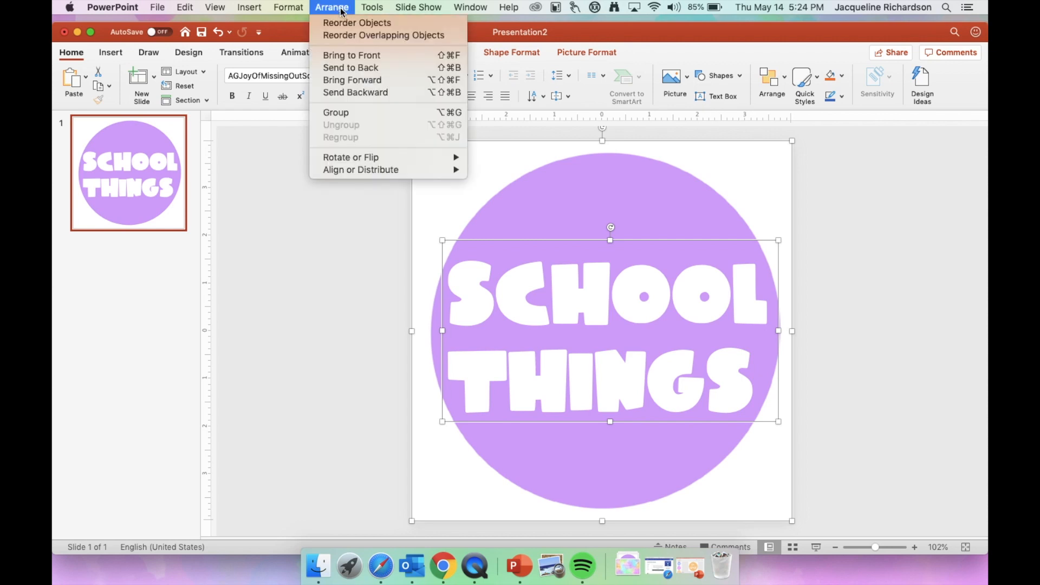
{"action": "left_click", "coordinate": [342, 118]}
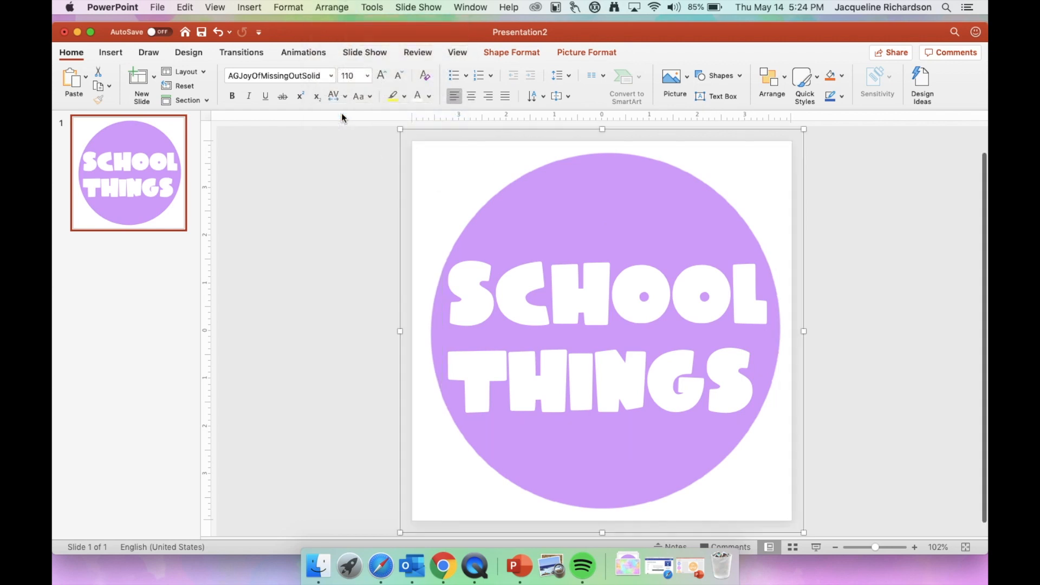
Save the grouped design as a picture on the Desktop in PNG format, named Picture1
{"action": "right_click", "coordinate": [400, 161]}
{"action": "left_click", "coordinate": [427, 271]}
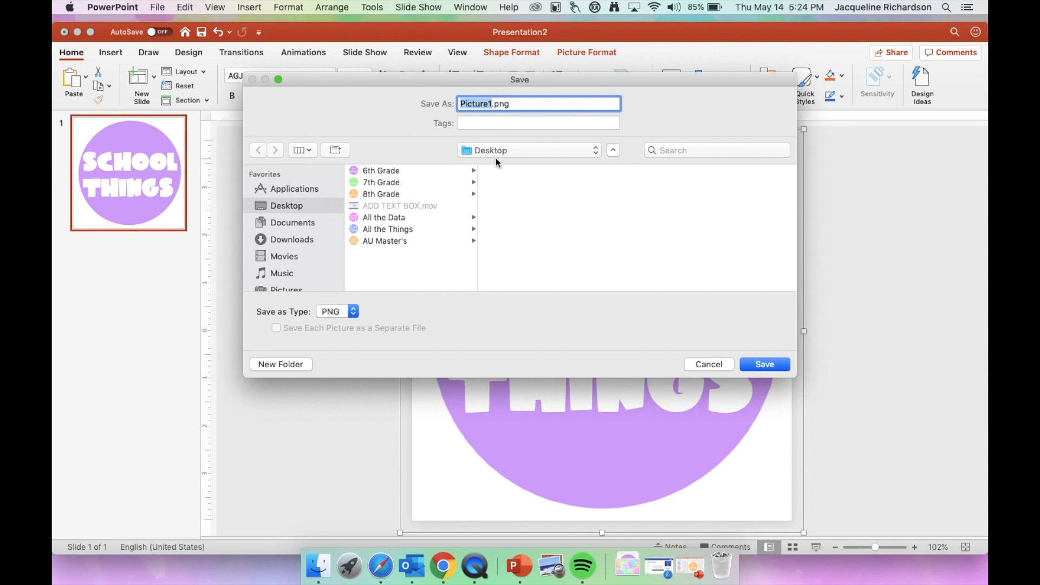
{"action": "left_click", "coordinate": [765, 365]}
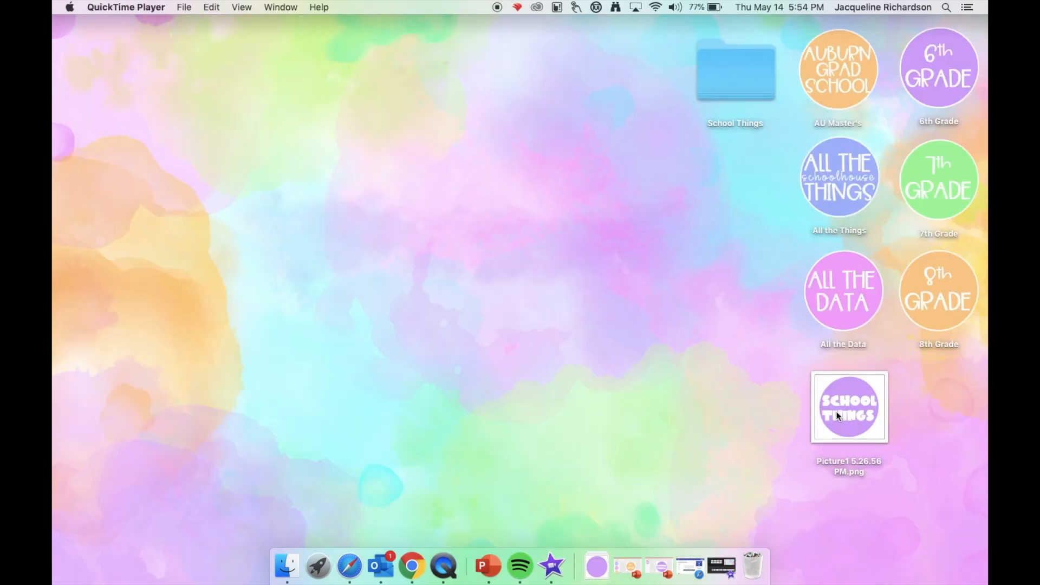
Open the saved SCHOOL THINGS picture from the desktop in Preview and copy it
{"action": "double_click", "coordinate": [837, 416]}
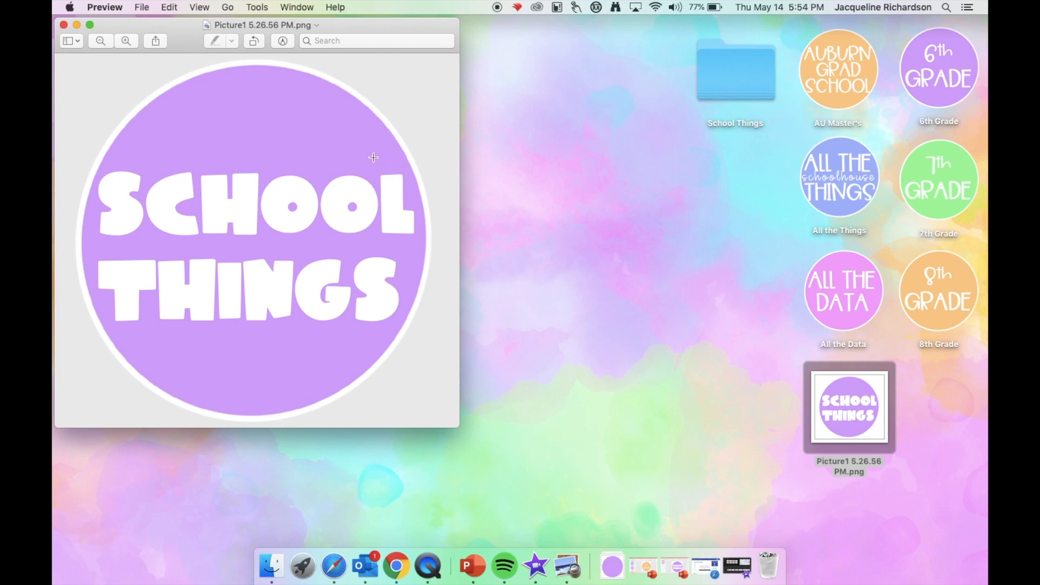
{"action": "left_click", "coordinate": [170, 8]}
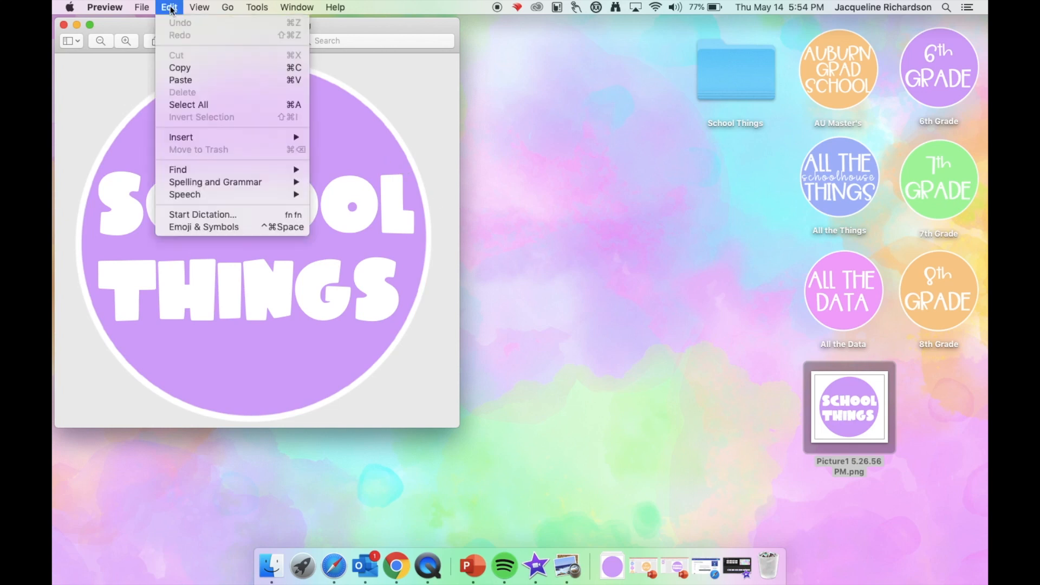
{"action": "left_click", "coordinate": [183, 67]}
Open the School Things folder's info window and paste the copied picture over its folder icon
{"action": "left_click", "coordinate": [717, 81]}
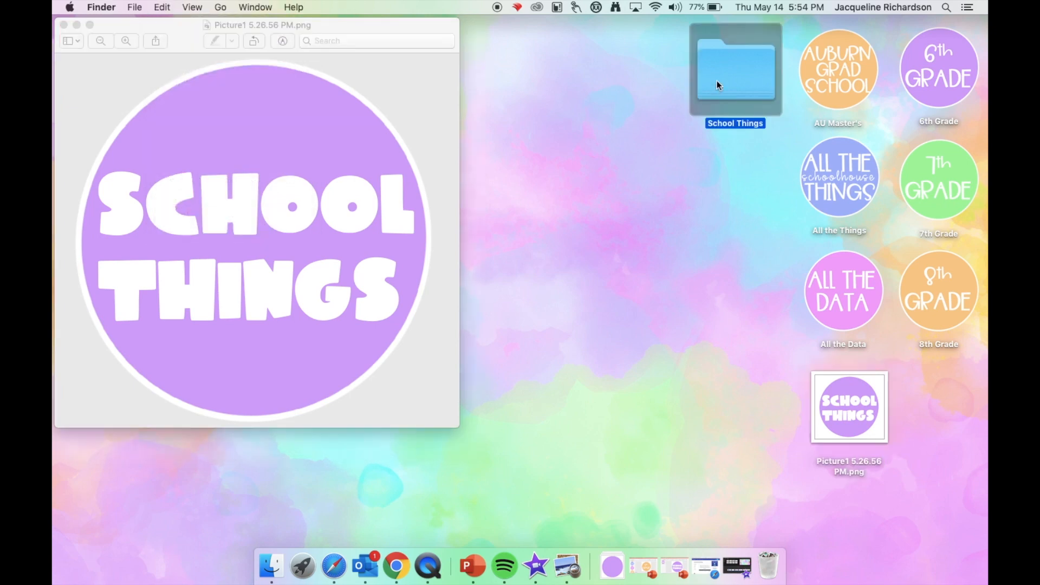
{"action": "right_click", "coordinate": [716, 81]}
{"action": "left_click", "coordinate": [730, 126]}
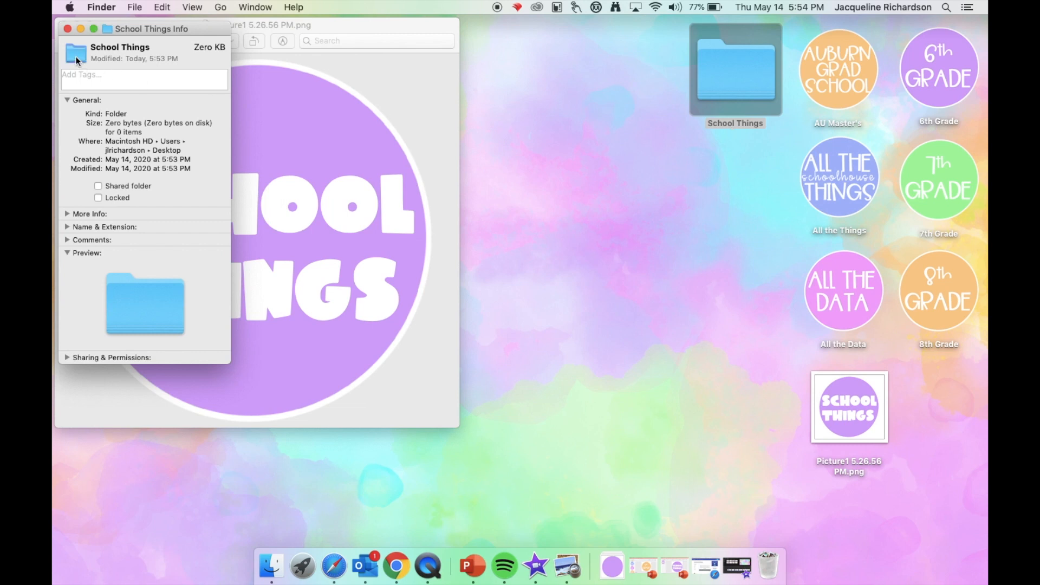
{"action": "left_click", "coordinate": [162, 7]}
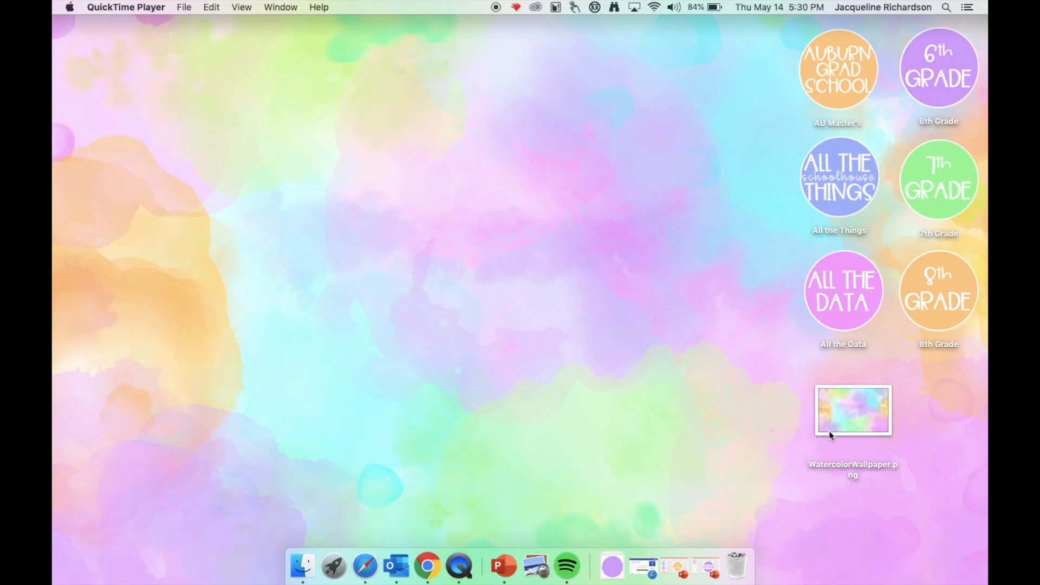
Set the WatercolorWallpaper.png file as the desktop picture
{"action": "right_click", "coordinate": [844, 417]}
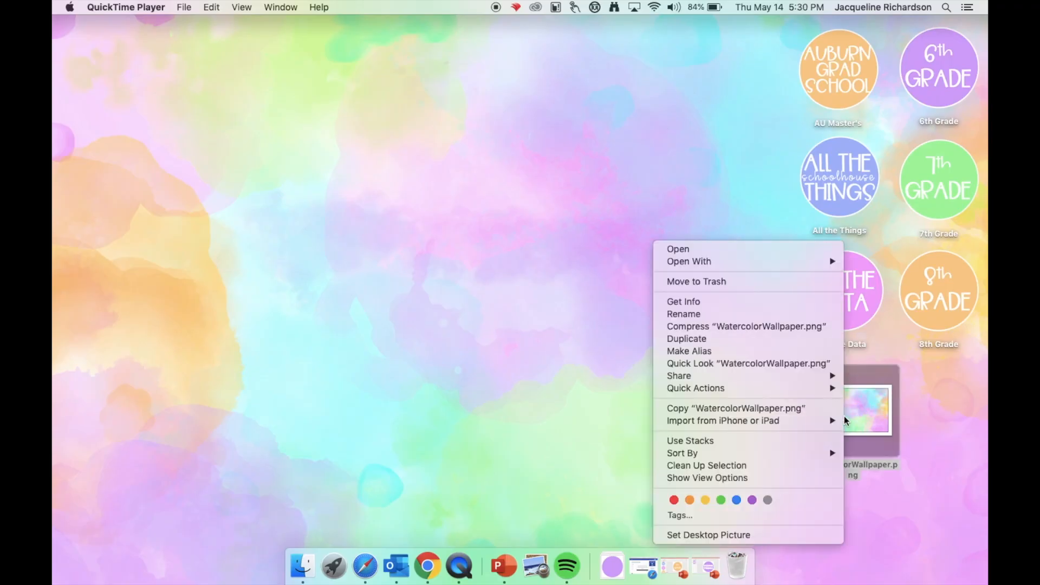
{"action": "left_click", "coordinate": [742, 534]}
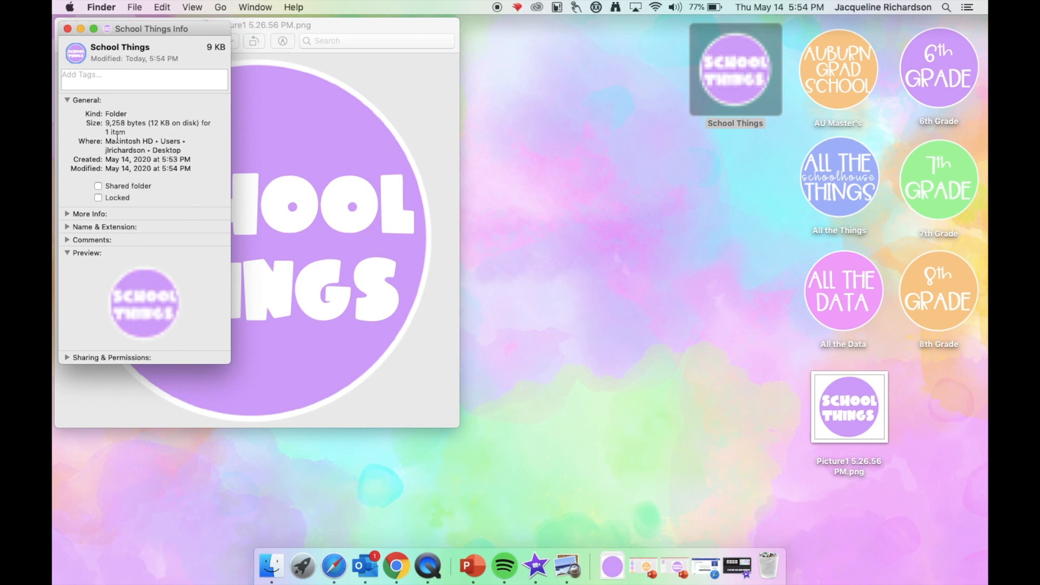
Move the info window beside the Preview image, then select a rectangle around the whole SCHOOL THINGS circle and copy it
{"action": "left_click_drag", "start_coordinate": [198, 30], "coordinate": [633, 36]}
{"action": "left_click", "coordinate": [168, 80]}
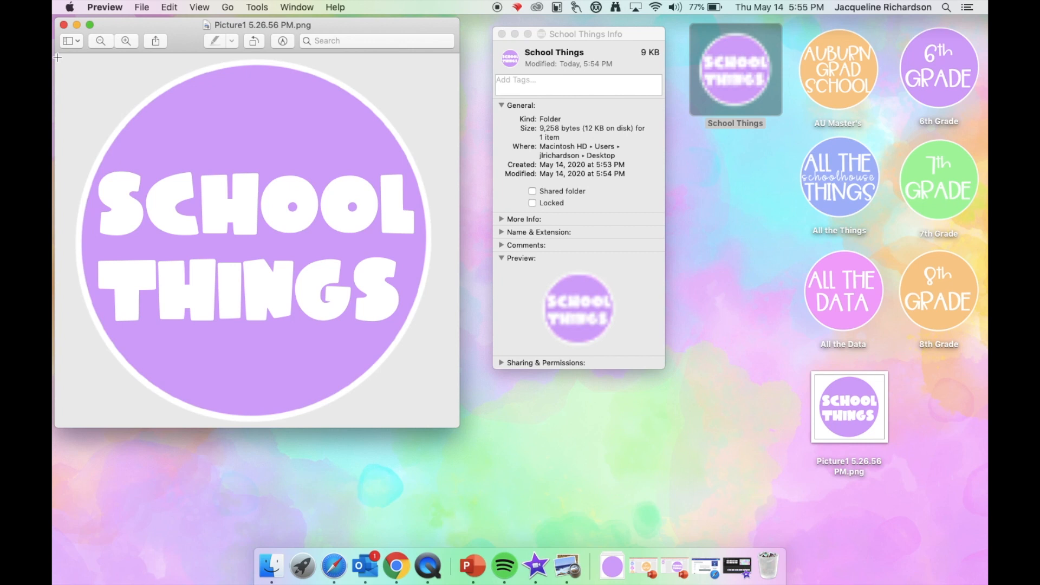
{"action": "left_click_drag", "start_coordinate": [57, 57], "coordinate": [512, 428]}
{"action": "left_click_drag", "start_coordinate": [379, 379], "coordinate": [394, 384]}
{"action": "left_click_drag", "start_coordinate": [393, 384], "coordinate": [389, 382]}
{"action": "left_click", "coordinate": [174, 8]}
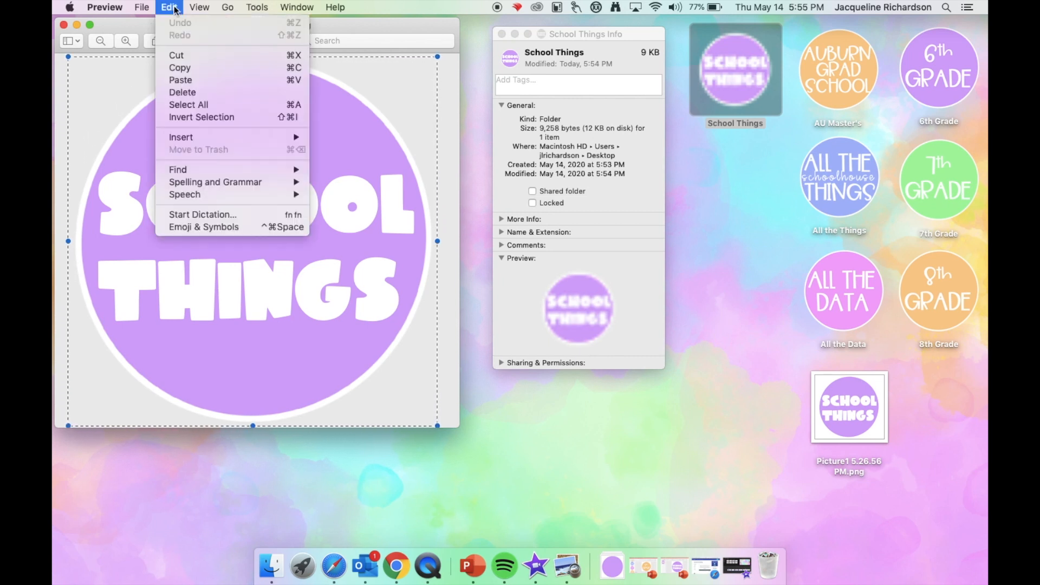
{"action": "left_click", "coordinate": [181, 68]}
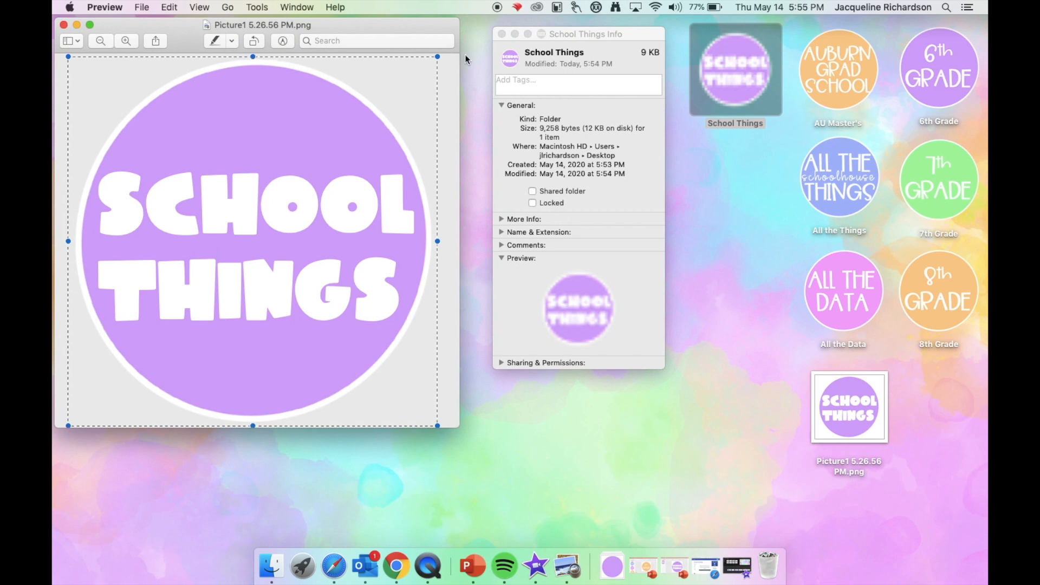
Replace the School Things folder's icon in its info window with the copied circle selection
{"action": "left_click", "coordinate": [510, 59]}
{"action": "left_click", "coordinate": [167, 8]}
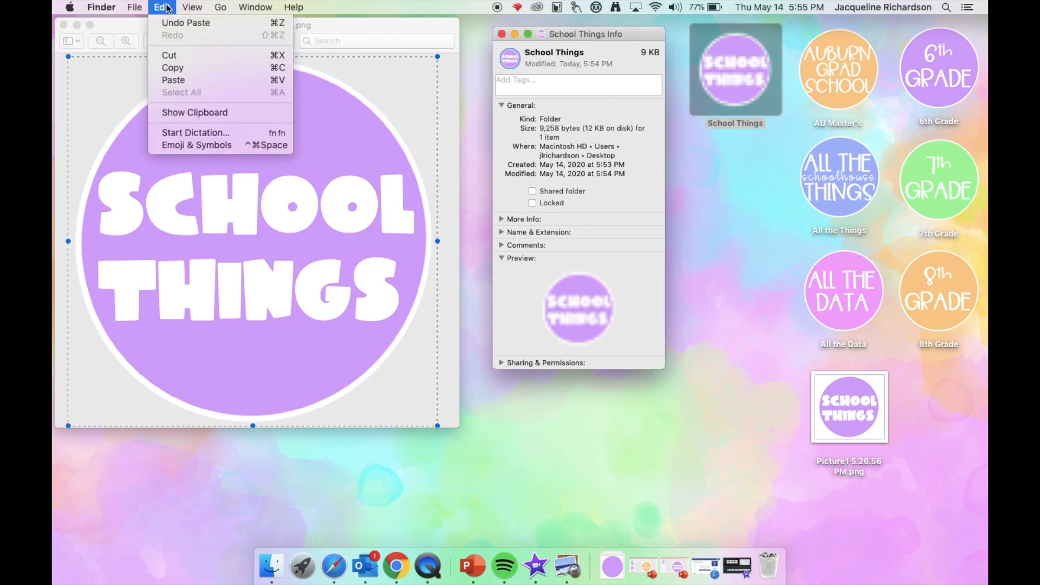
{"action": "left_click", "coordinate": [177, 80]}
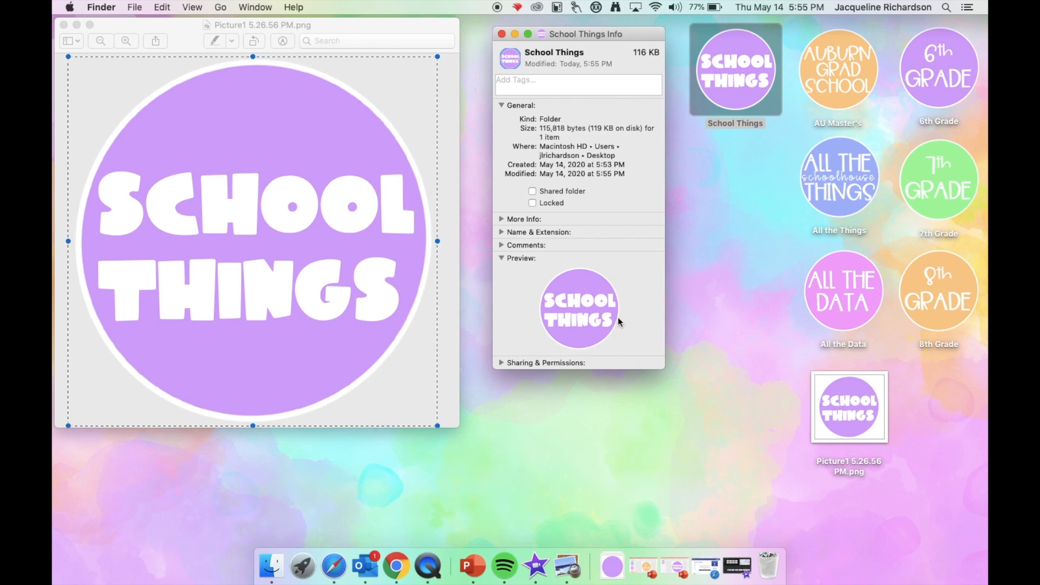
Close the folder info and Preview windows and move the Picture1 image file to the Trash
{"action": "left_click", "coordinate": [502, 34]}
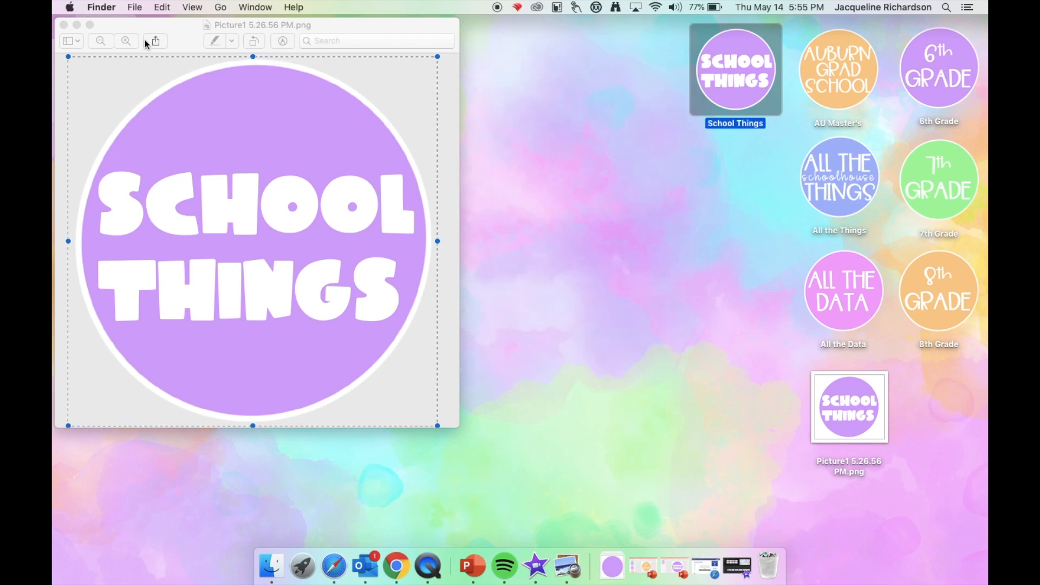
{"action": "left_click", "coordinate": [63, 25]}
{"action": "left_click_drag", "start_coordinate": [840, 405], "coordinate": [764, 577]}
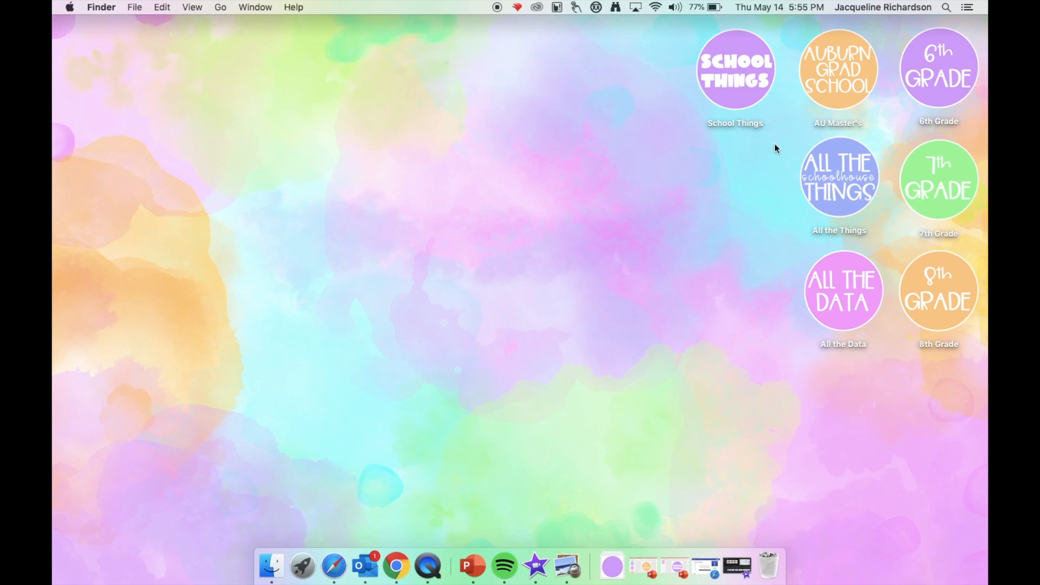